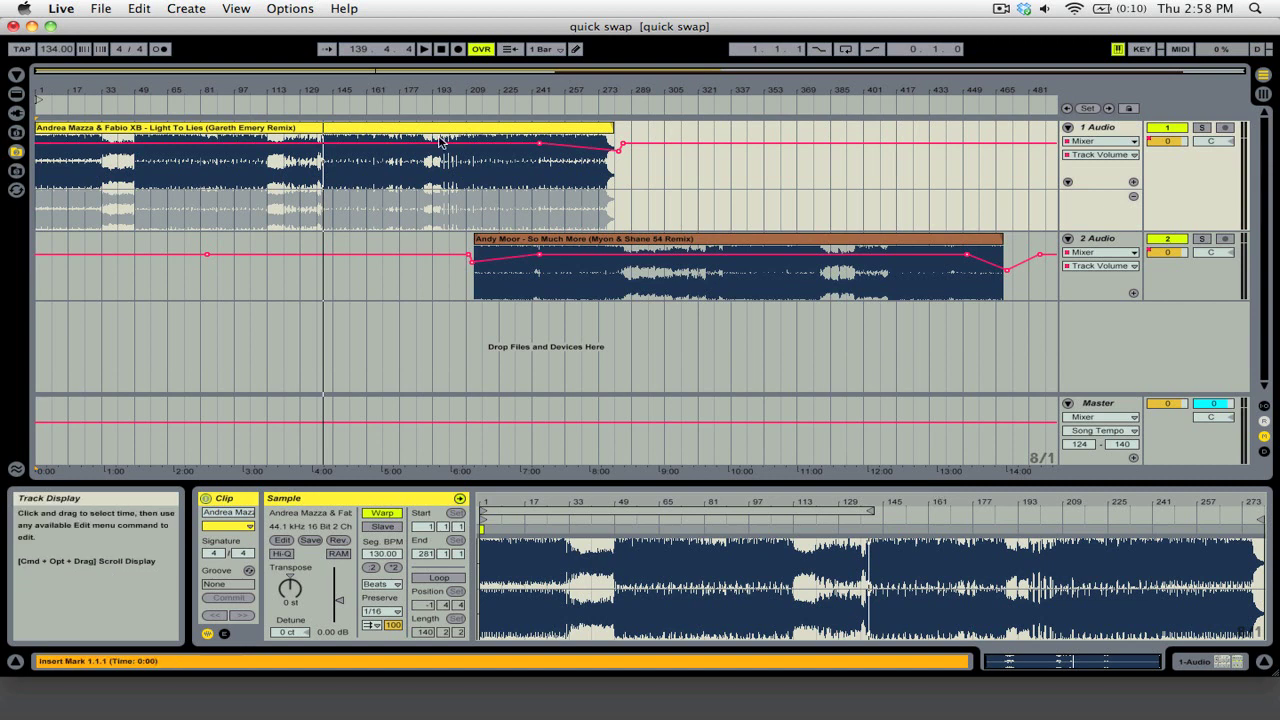
Step: Select the Light To Lies and So Much More clips and set the tempo to 130 BPM
left_click(403, 130)
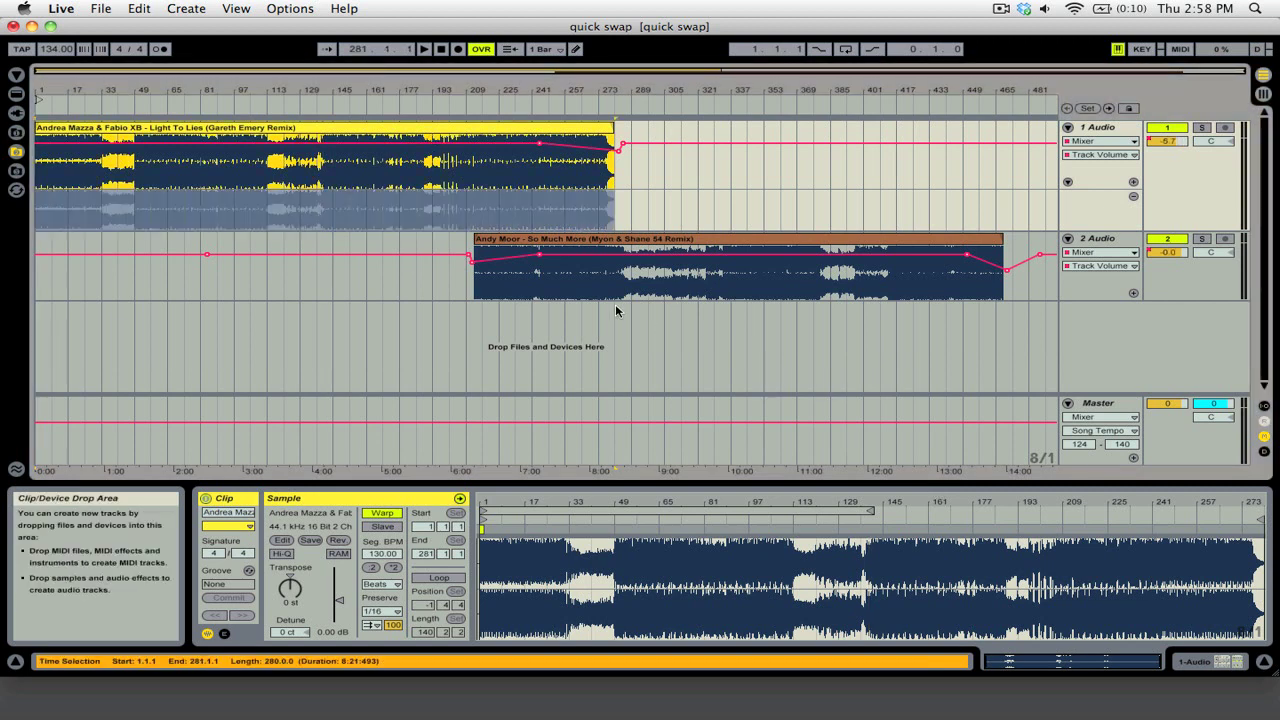
left_click(691, 244)
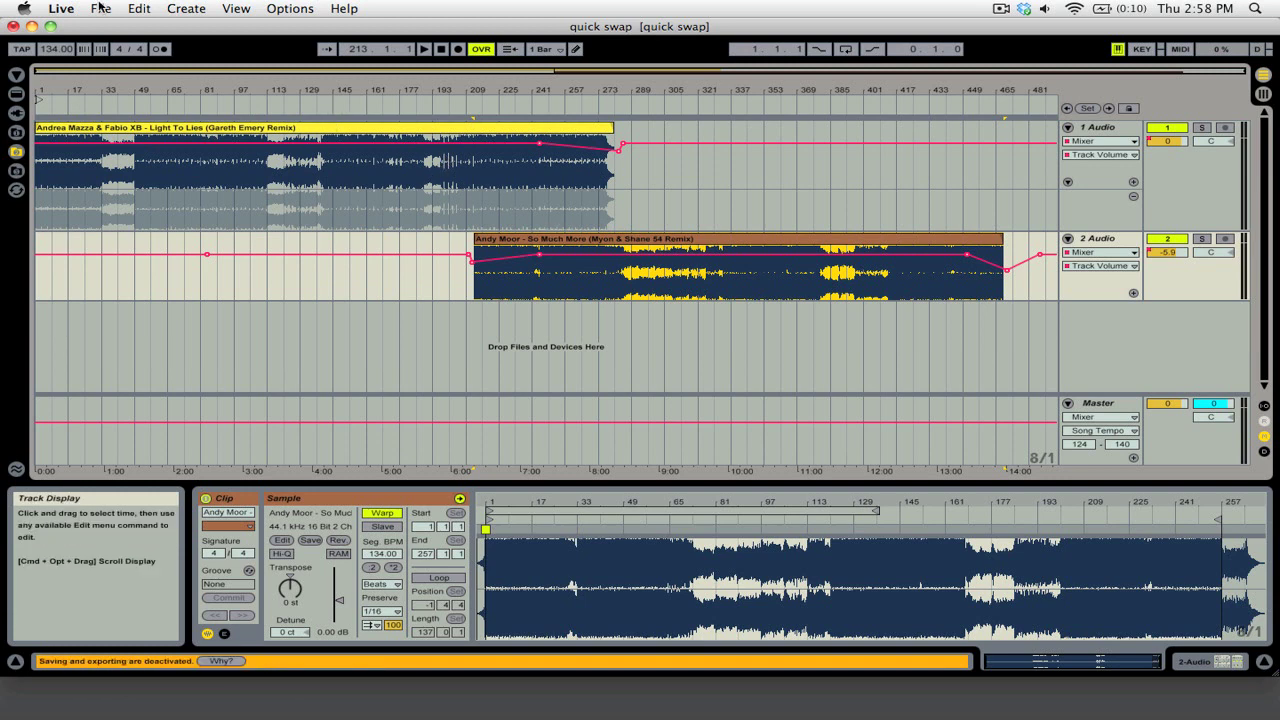
left_click(57, 52)
type("130")
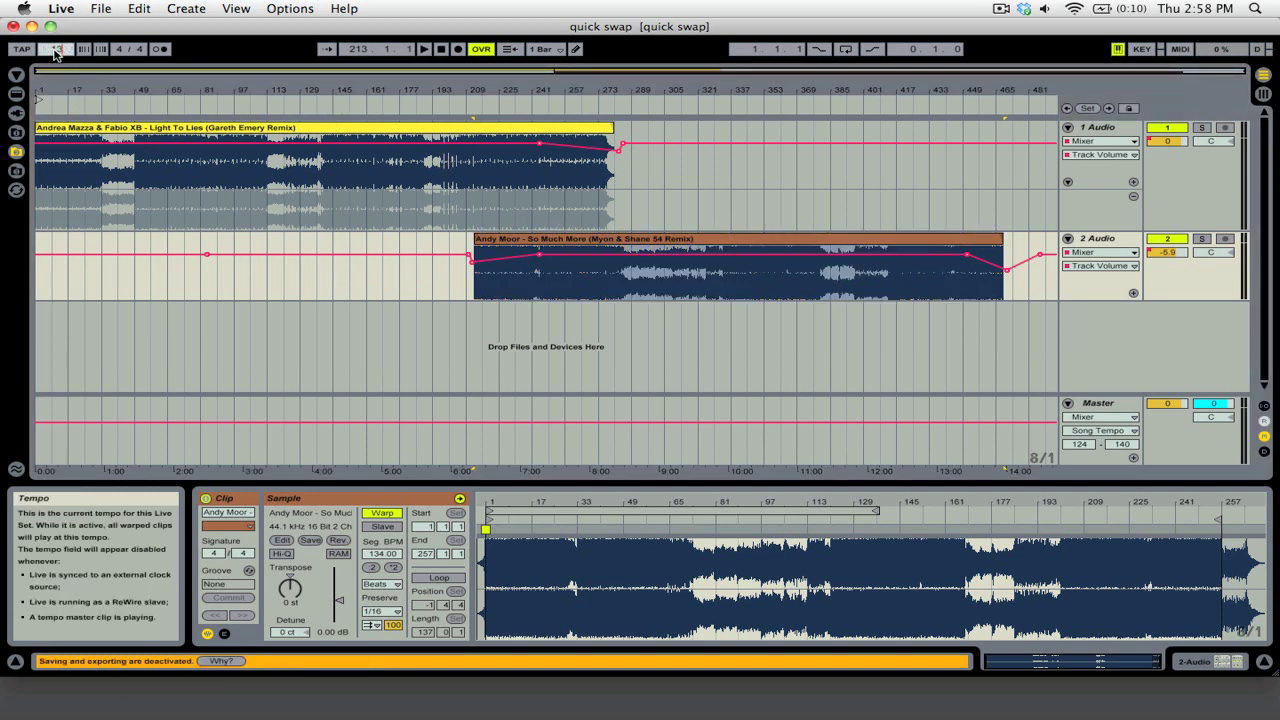
key("Return")
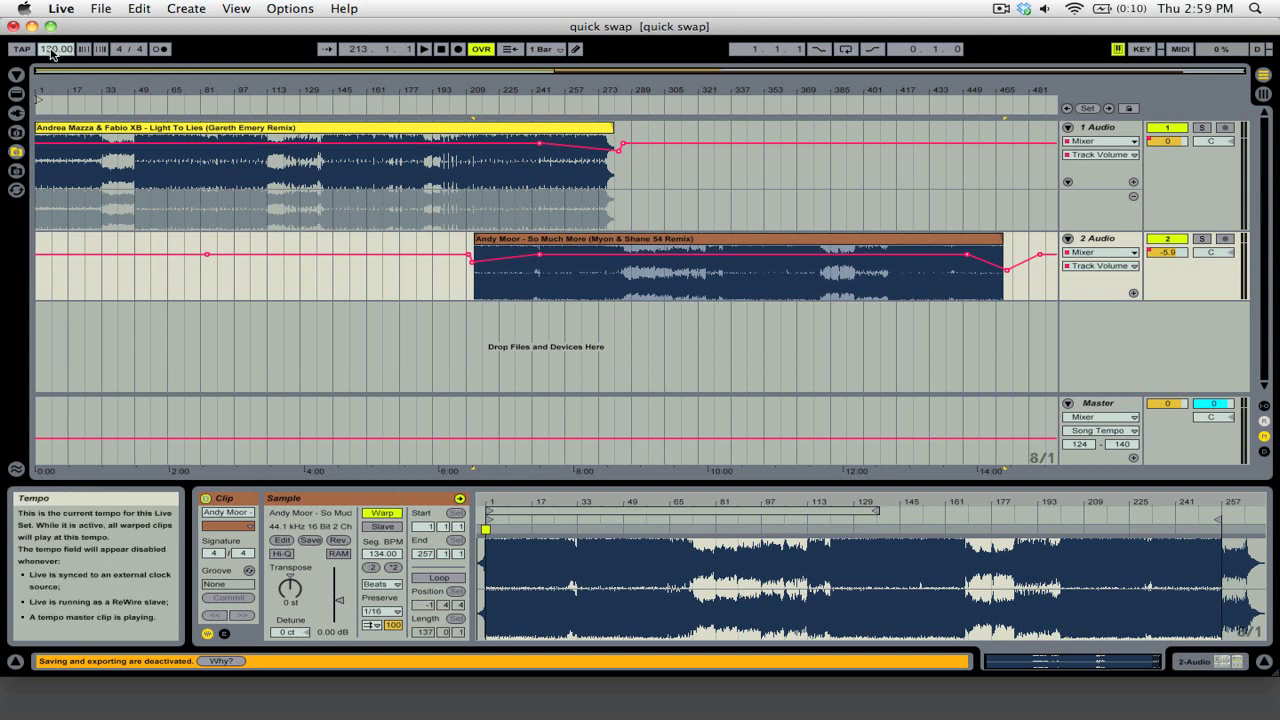
Step: Try a 134 BPM tempo, then set it back to 130 BPM
left_click(56, 49)
type("134")
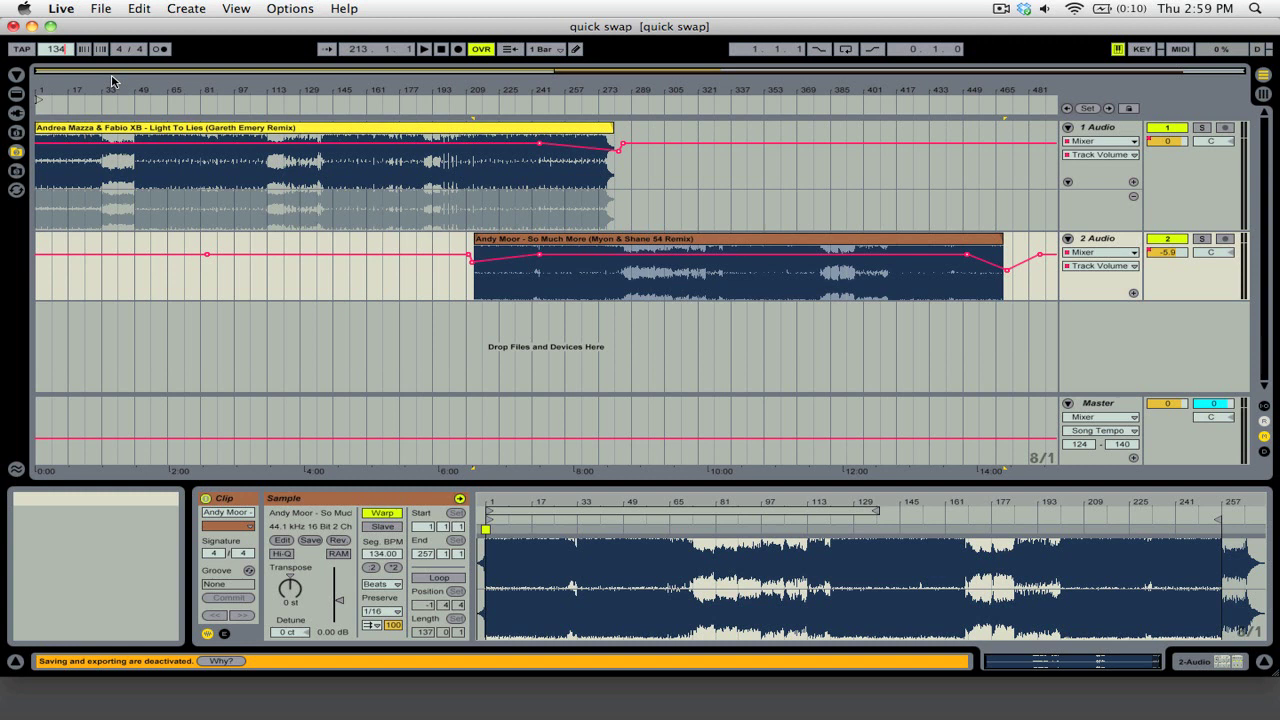
key("Return")
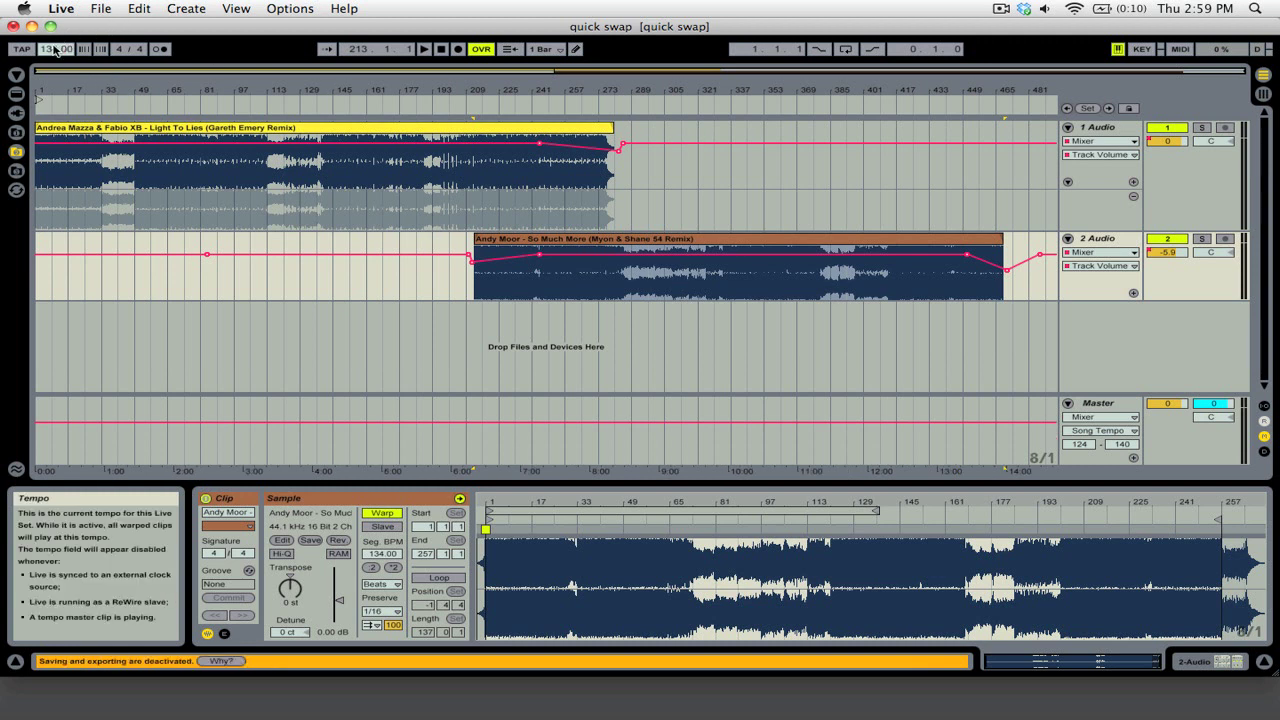
left_click(57, 50)
type("130")
key("Return")
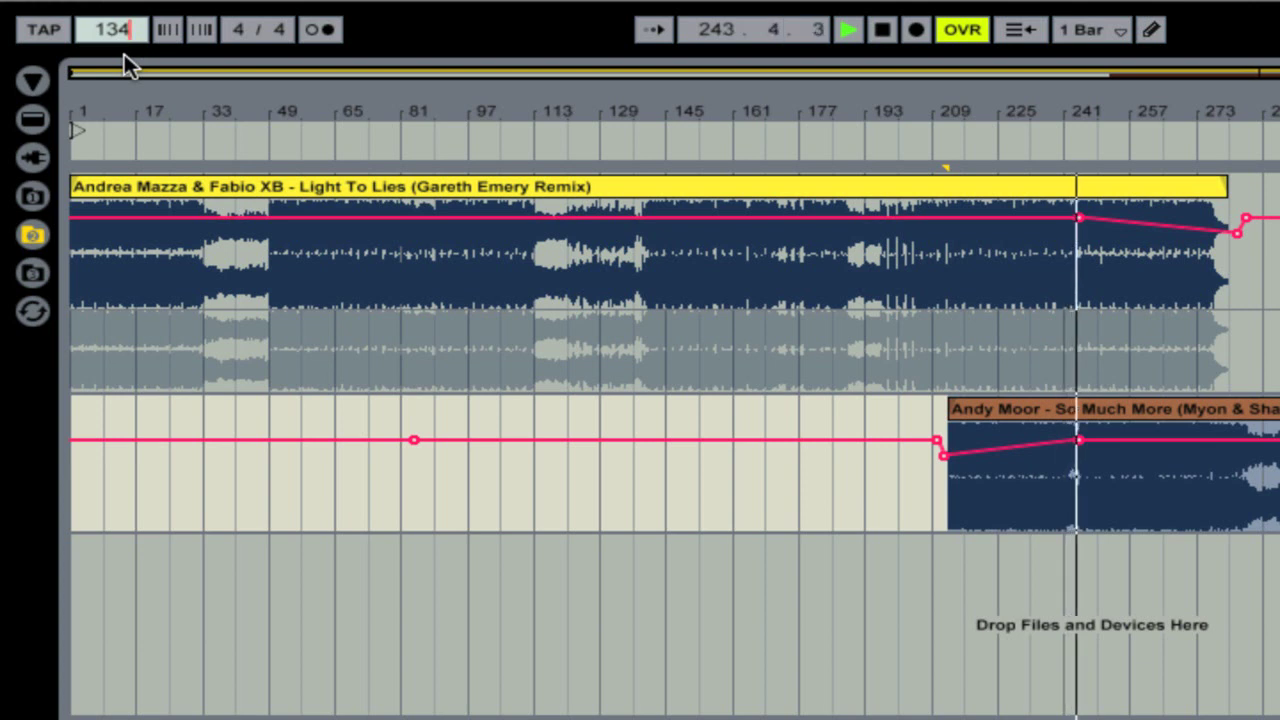
Step: Confirm 134 BPM while the mix plays, then stop playback
key("Return")
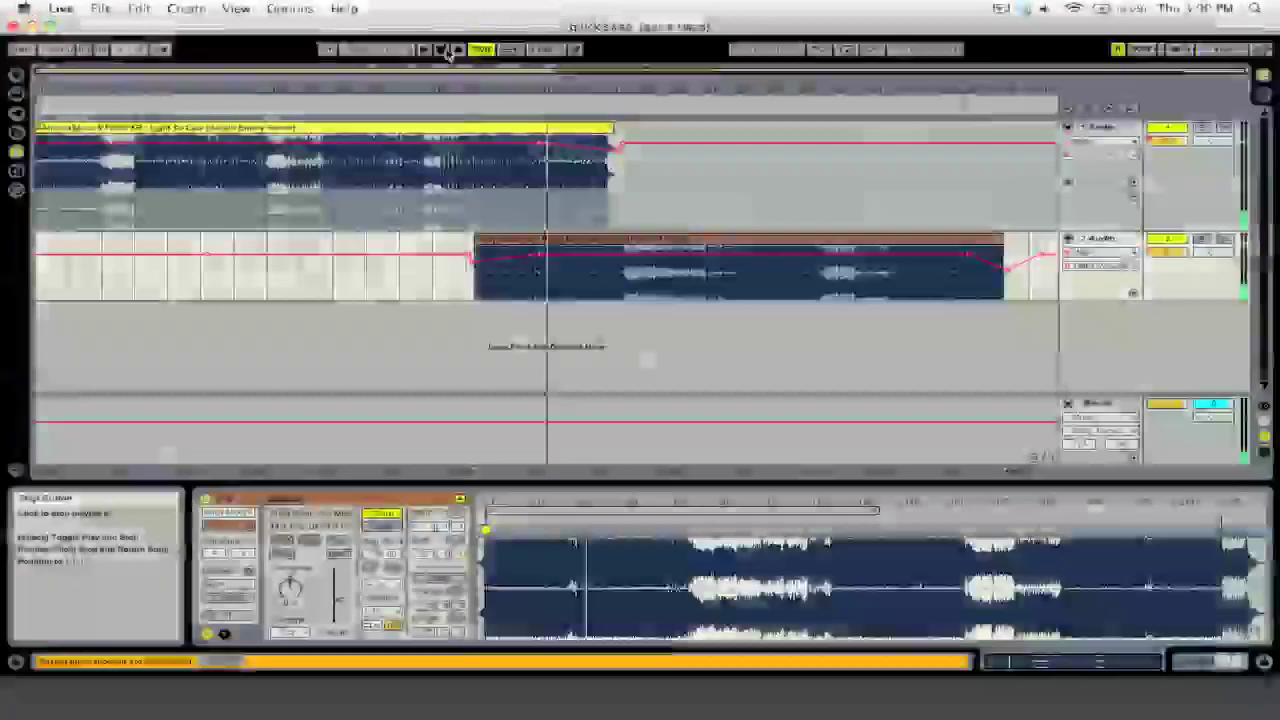
left_click(881, 29)
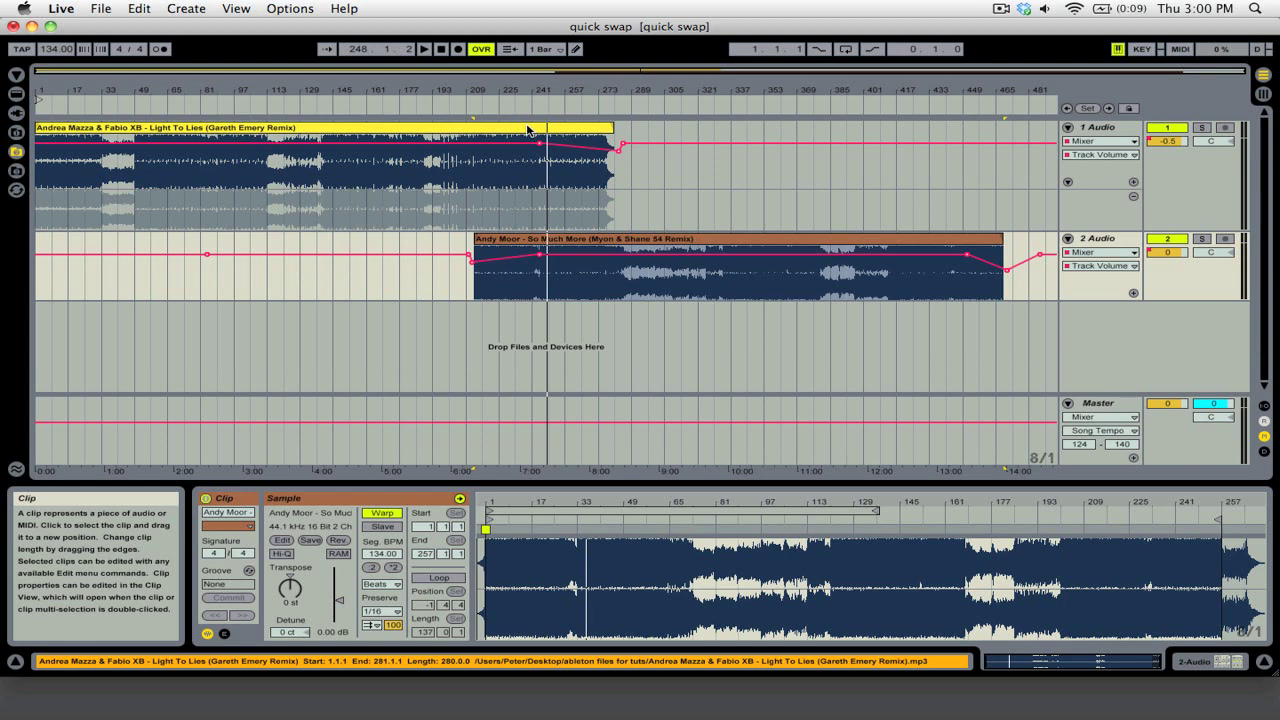
Step: Set the tempo to 130 BPM and place the playback start on track 1 at bar 209
left_click(60, 55)
type("130")
key("Return")
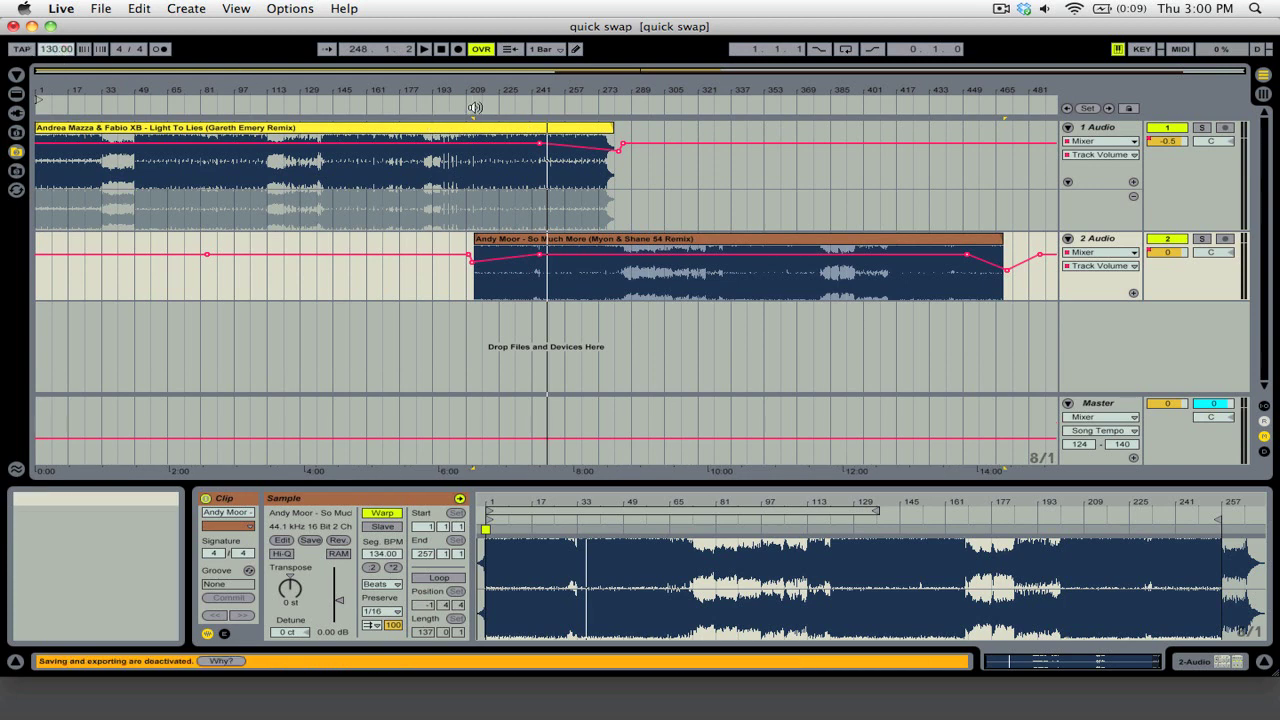
left_click(473, 143)
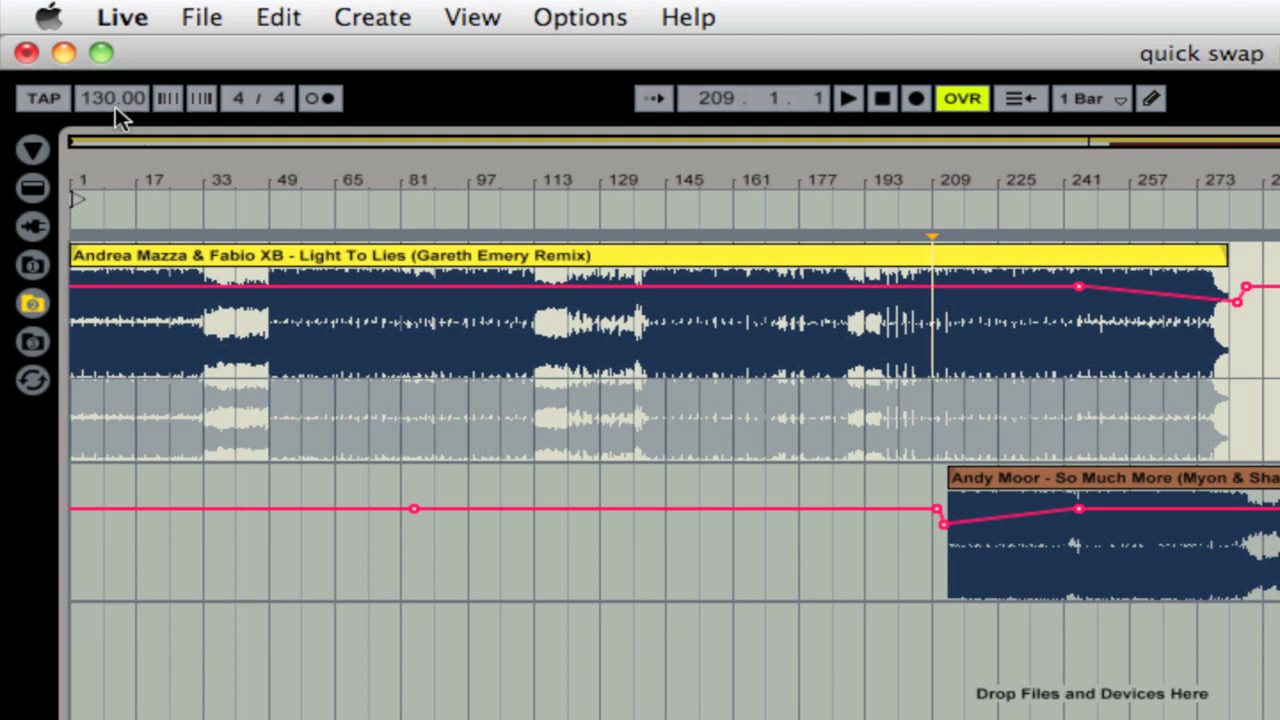
Step: Step the tempo with arrow keys between 130 and 134 BPM, ending at 130 BPM
left_click(115, 105)
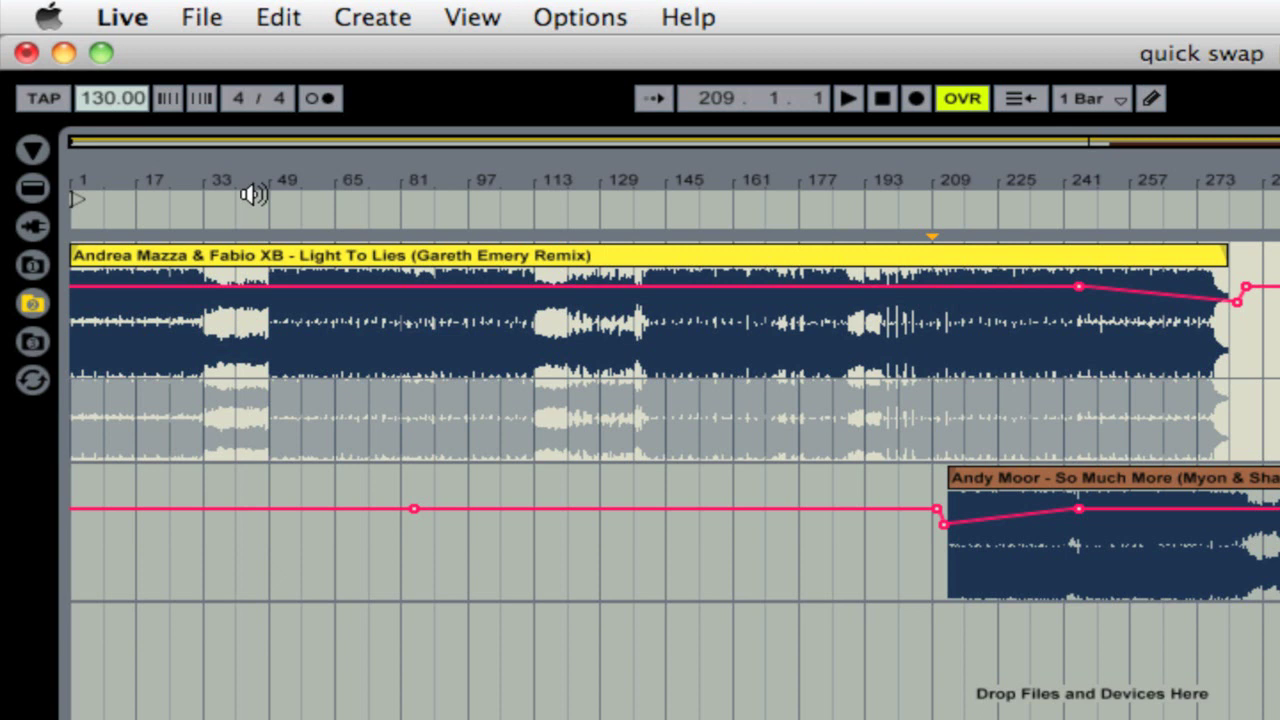
key("Up")
key("Up")
key("Up")
key("Up")
key("Down")
key("Down")
key("Down")
key("Down")
key("Up")
key("Down")
key("Up")
key("Down")
key("Up")
key("Down")
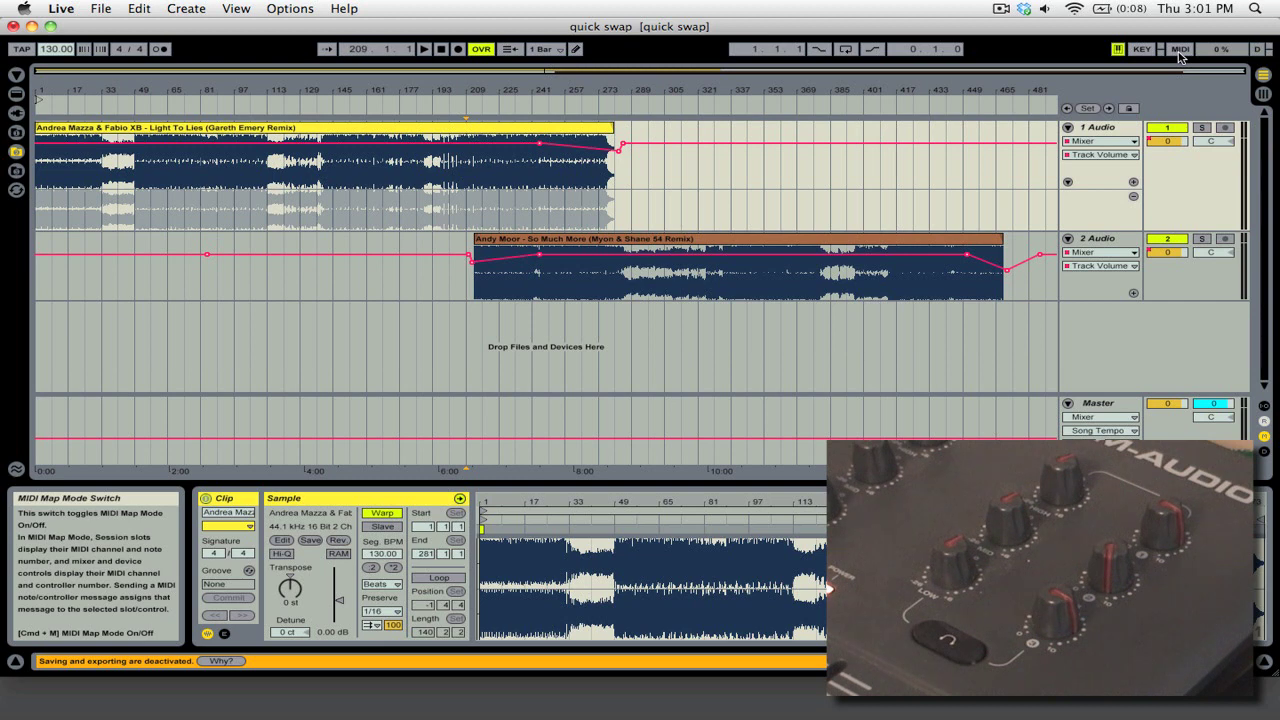
Step: Turn on MIDI Map mode and show the MIDI Mappings list in the browser
left_click(1179, 51)
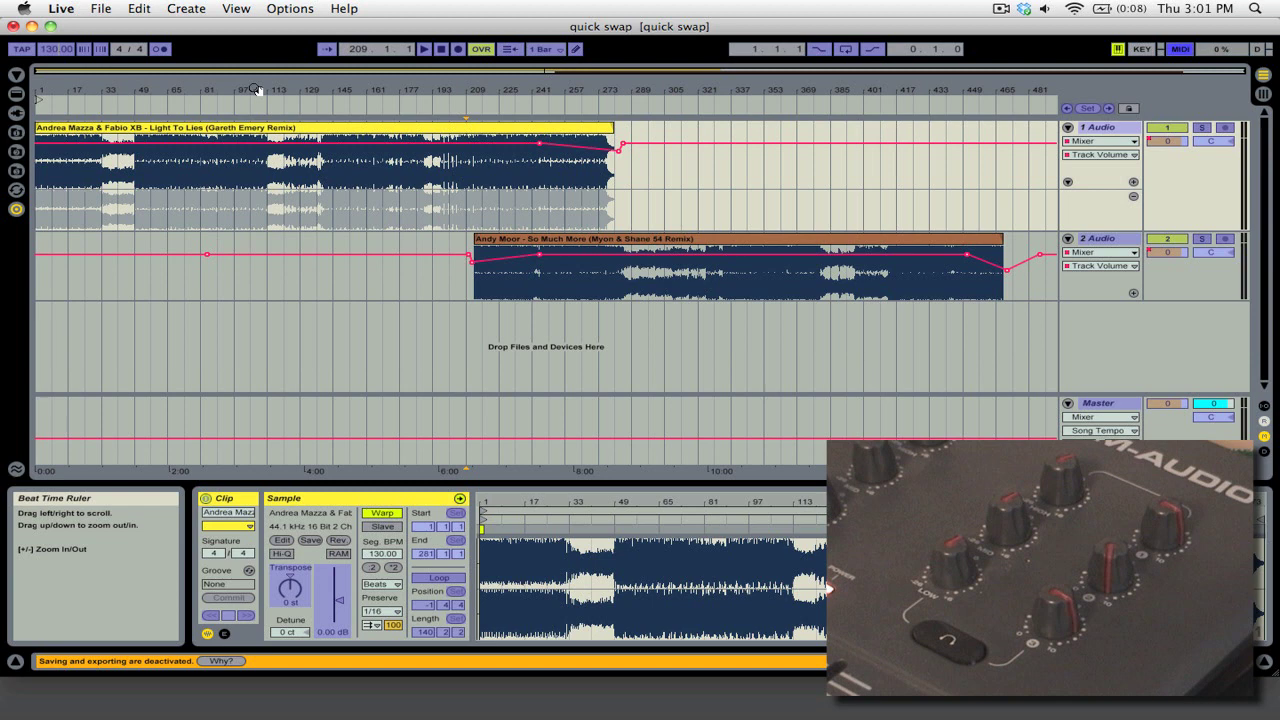
left_click(16, 76)
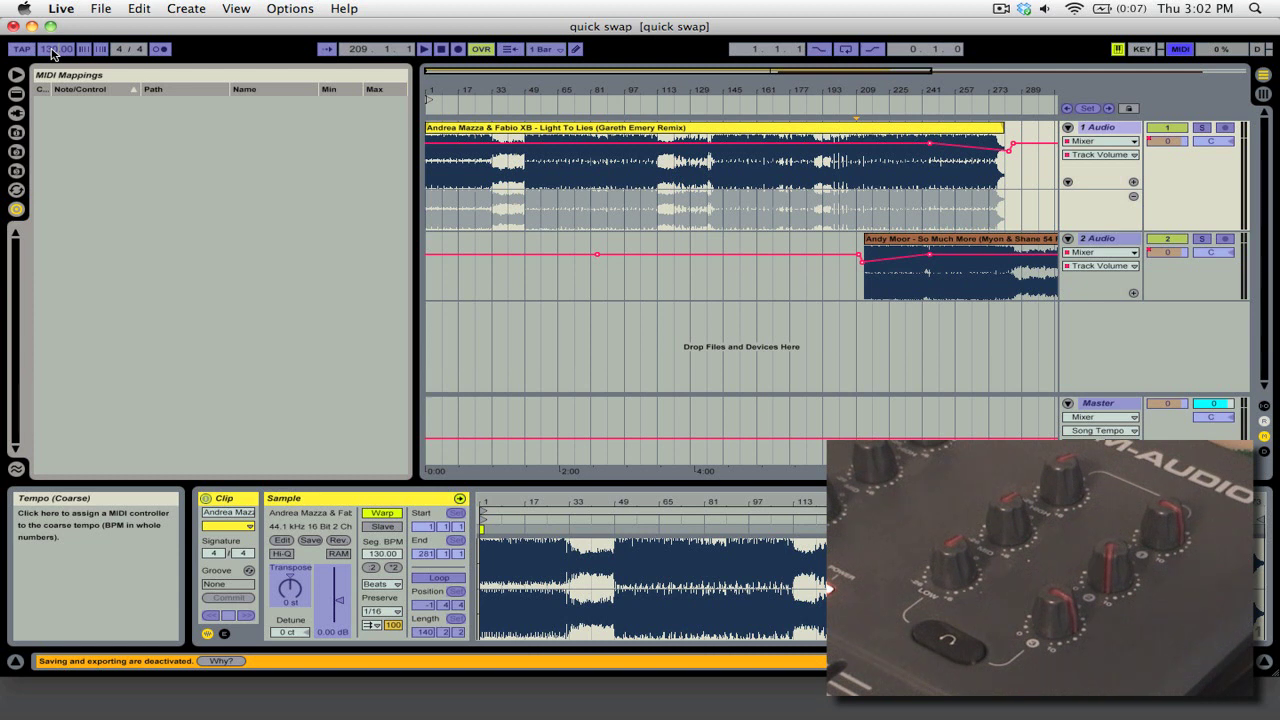
Step: Map CC 36 to the tempo's integer part and CC 35 to its fine decimal part
left_click(49, 50)
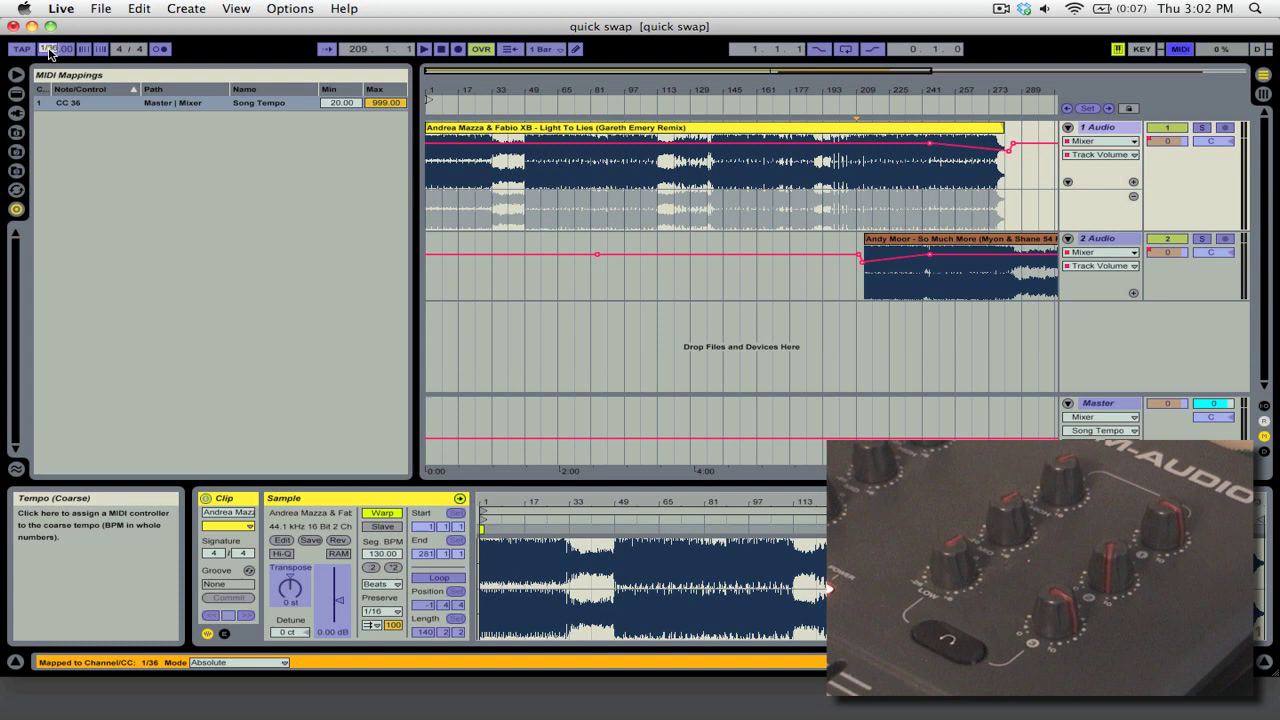
left_click(87, 102)
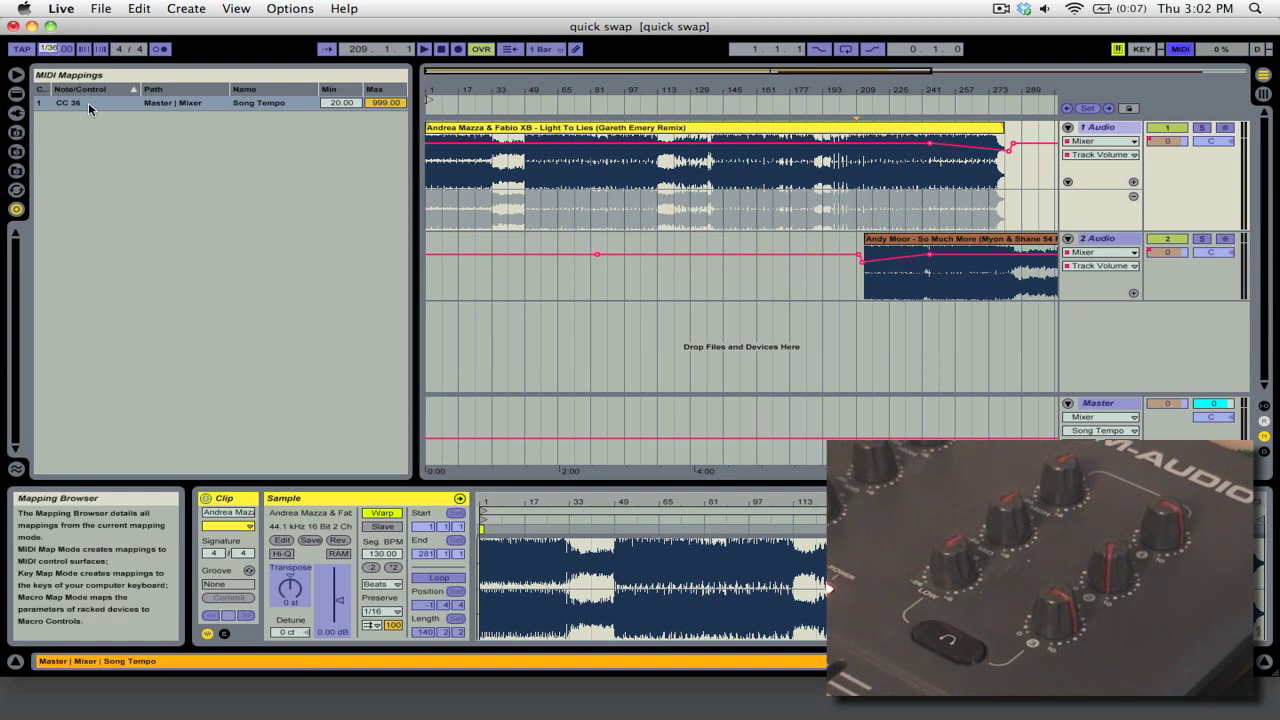
left_click(77, 104)
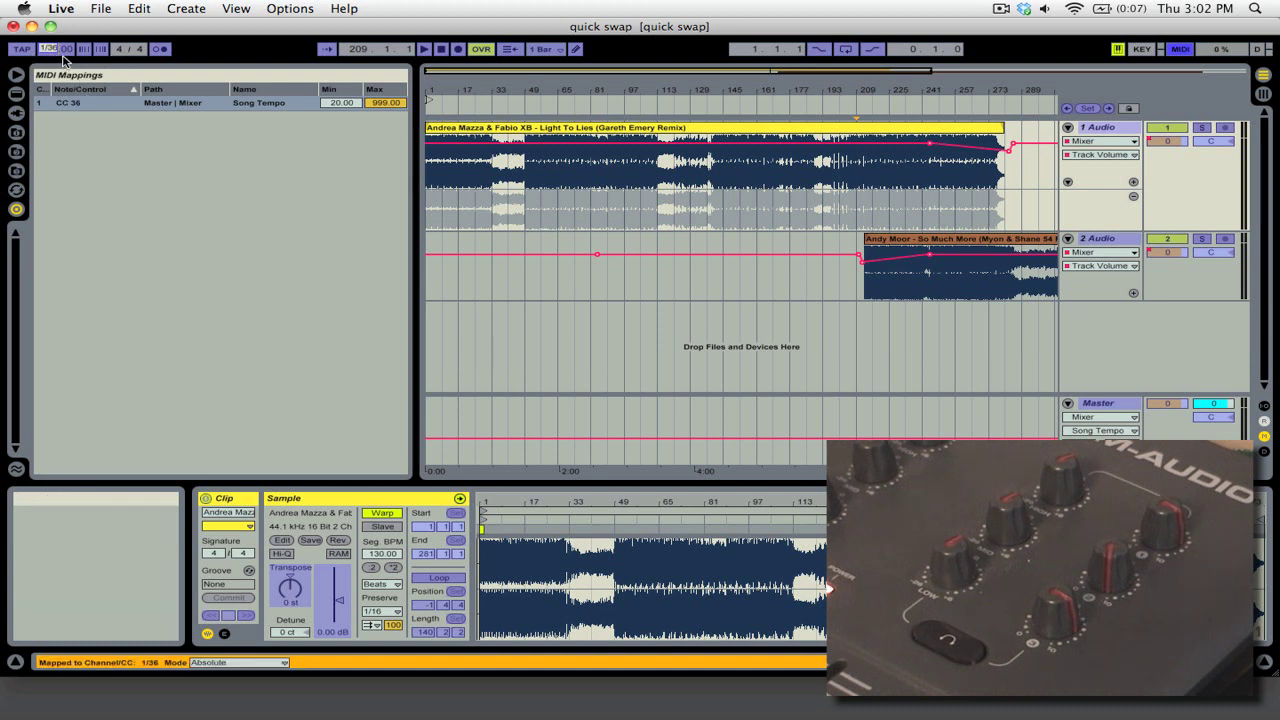
left_click(64, 50)
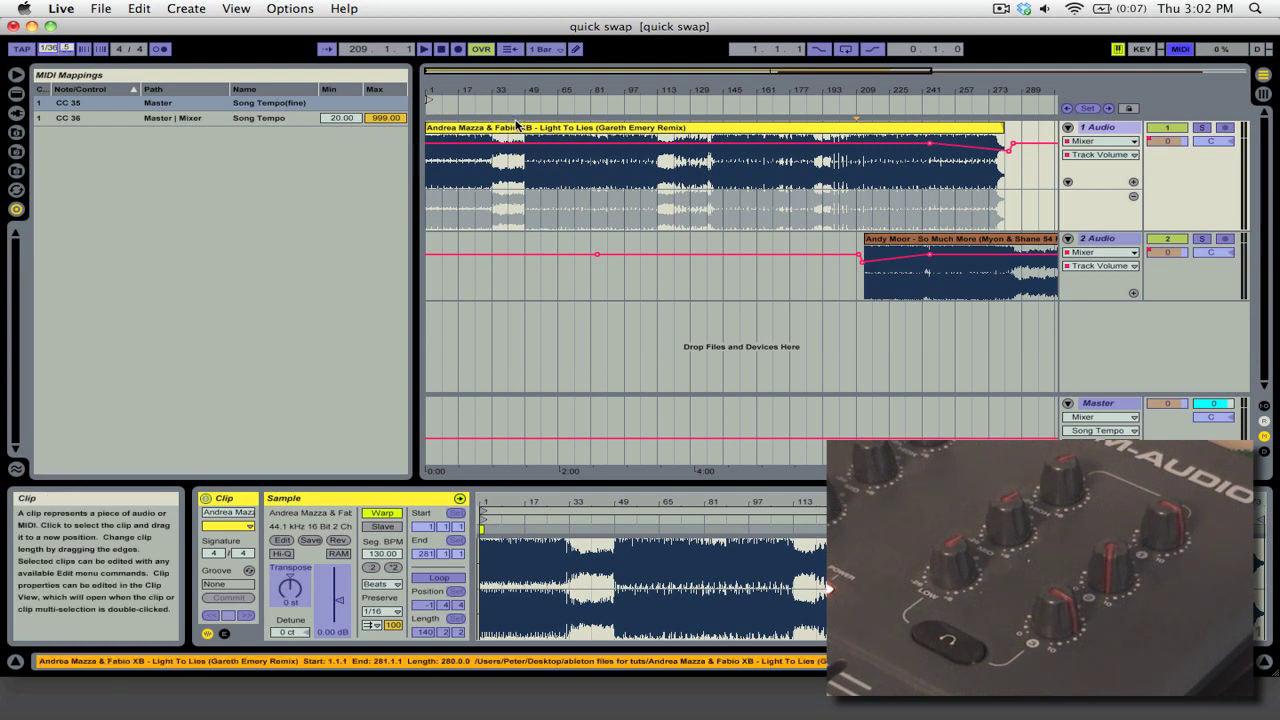
Step: Limit the CC 36 tempo mapping to Min 130 and Max 134, then exit MIDI Map mode
left_click(340, 119)
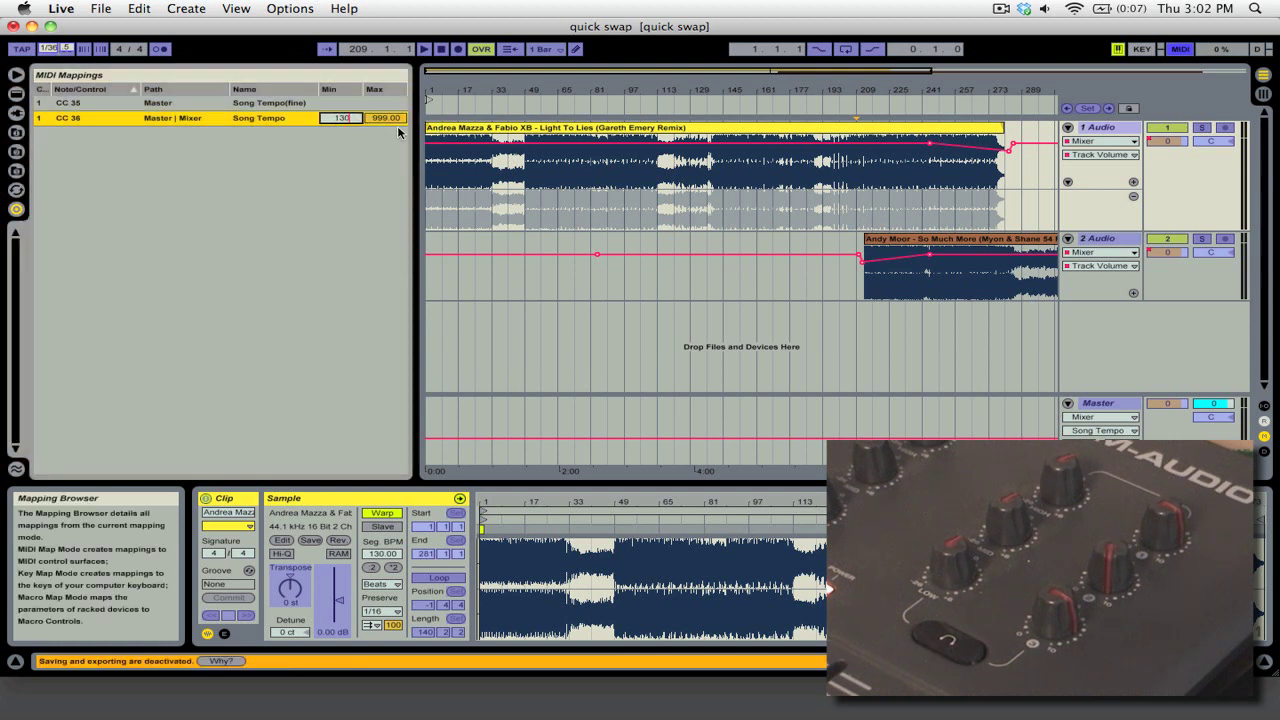
left_click(388, 119)
type("13")
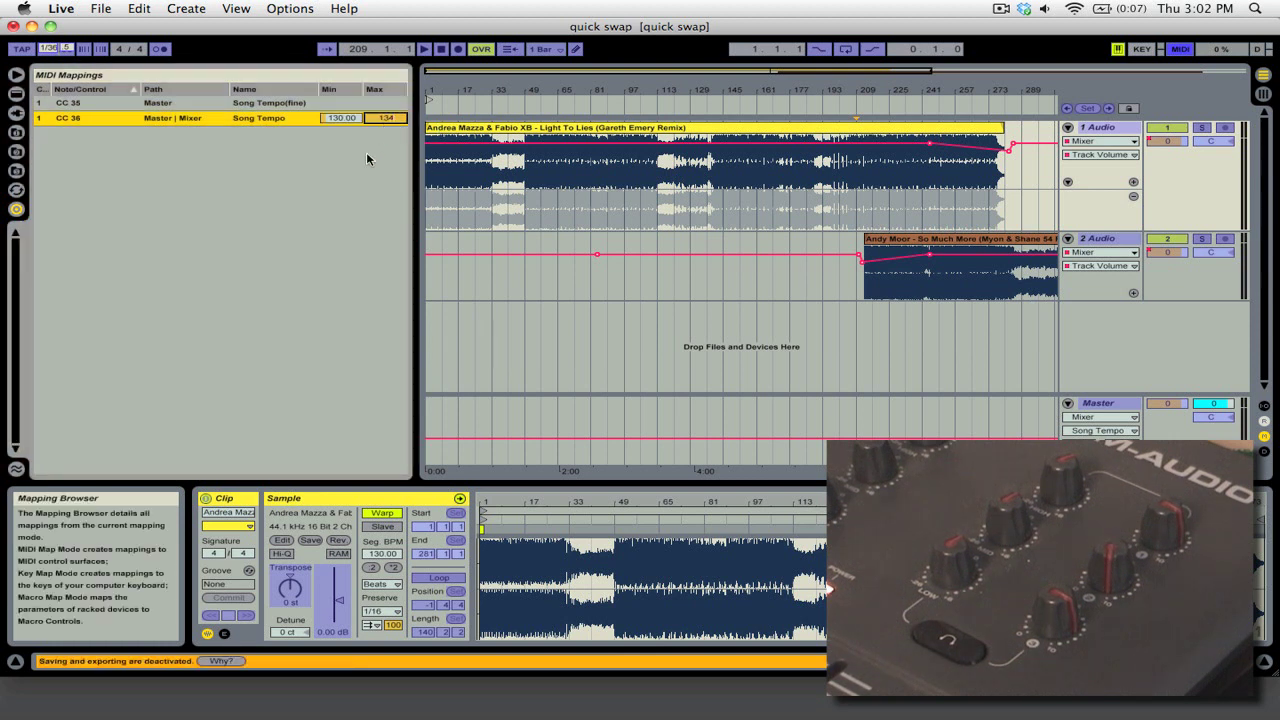
type("4")
key("Return")
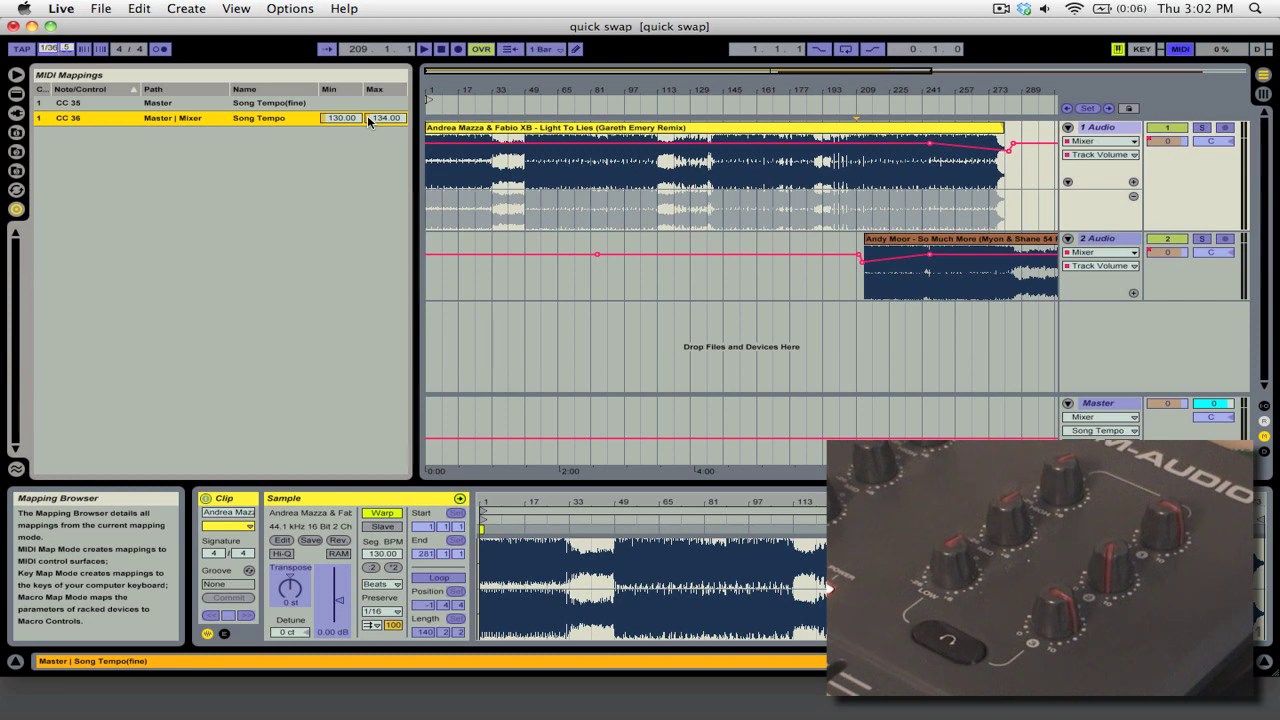
left_click(1180, 49)
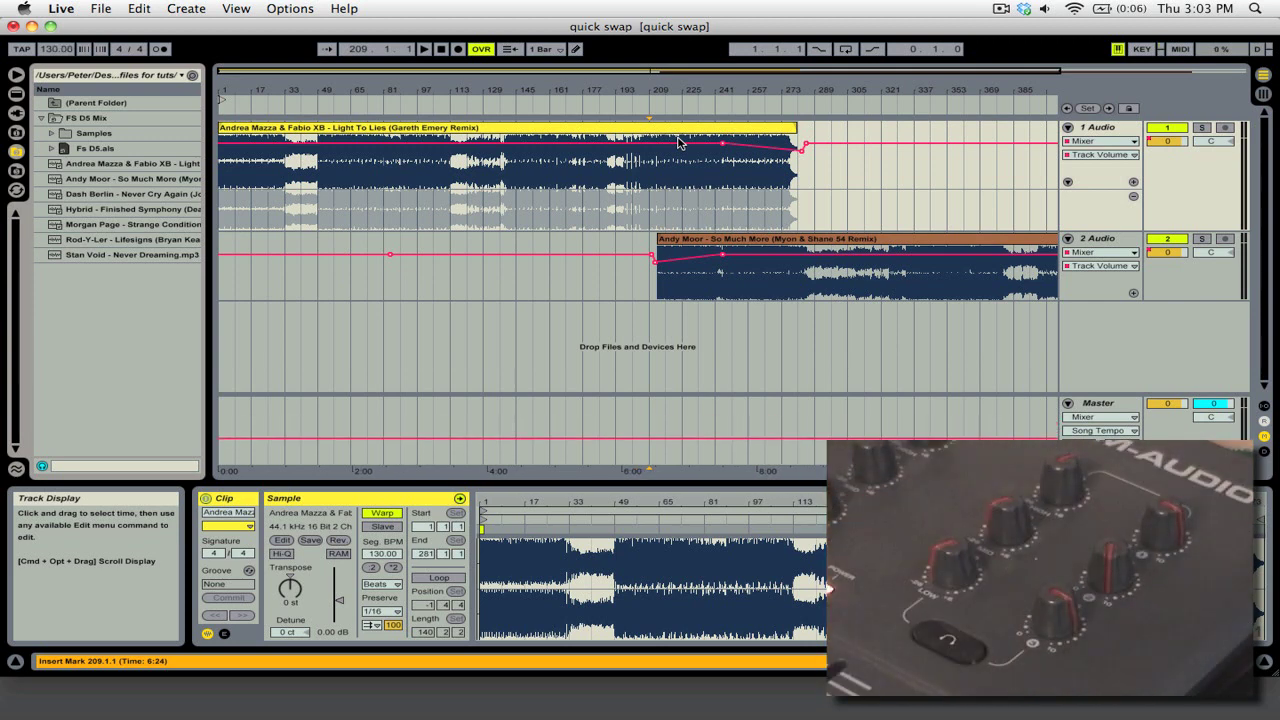
Step: Zoom in on the transition, arm Arrangement Record and start playback to capture the tempo ramp
left_click_drag(757, 92, 757, 370)
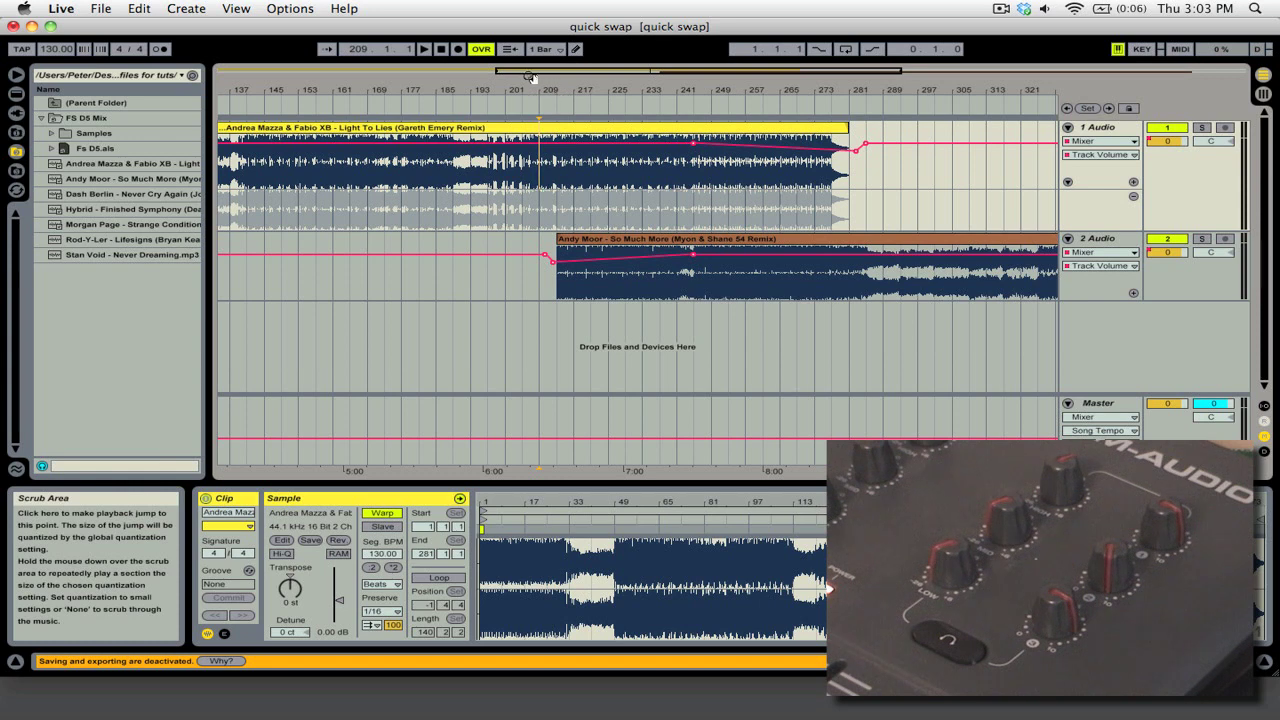
left_click(458, 49)
left_click(425, 49)
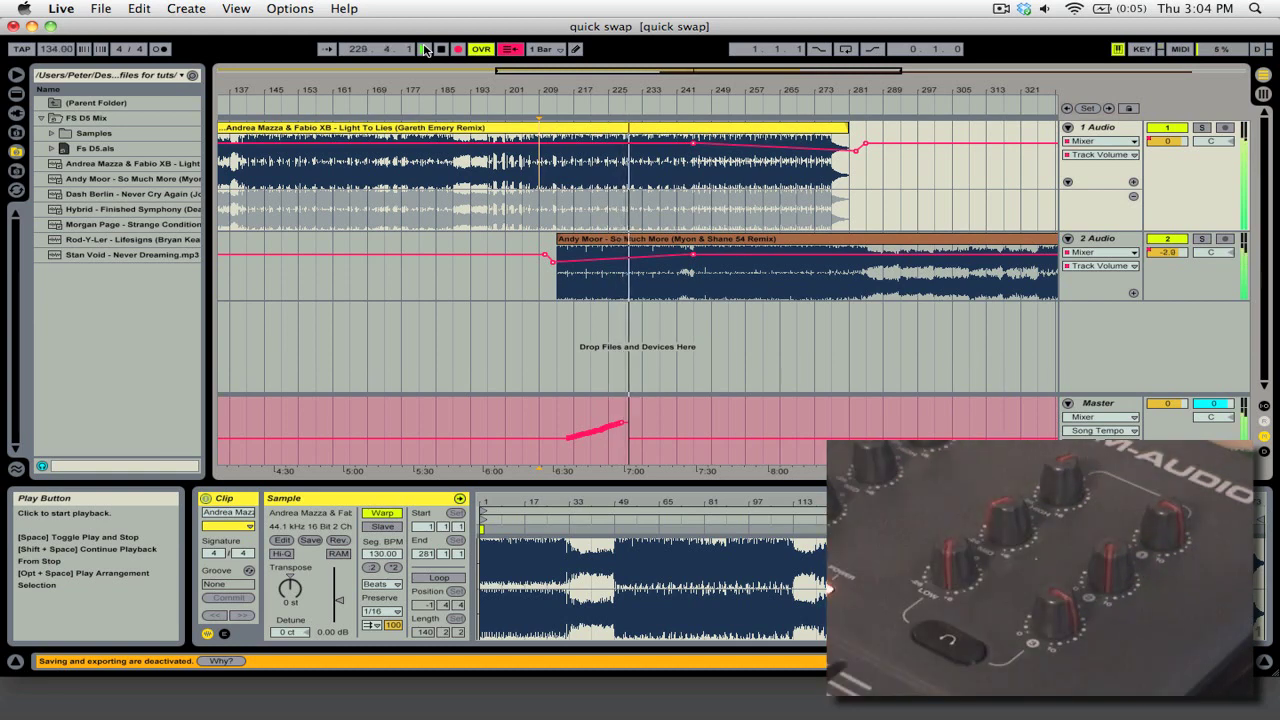
Step: Stop recording and delete the Song Tempo breakpoint that drops back to 130 BPM
left_click(458, 48)
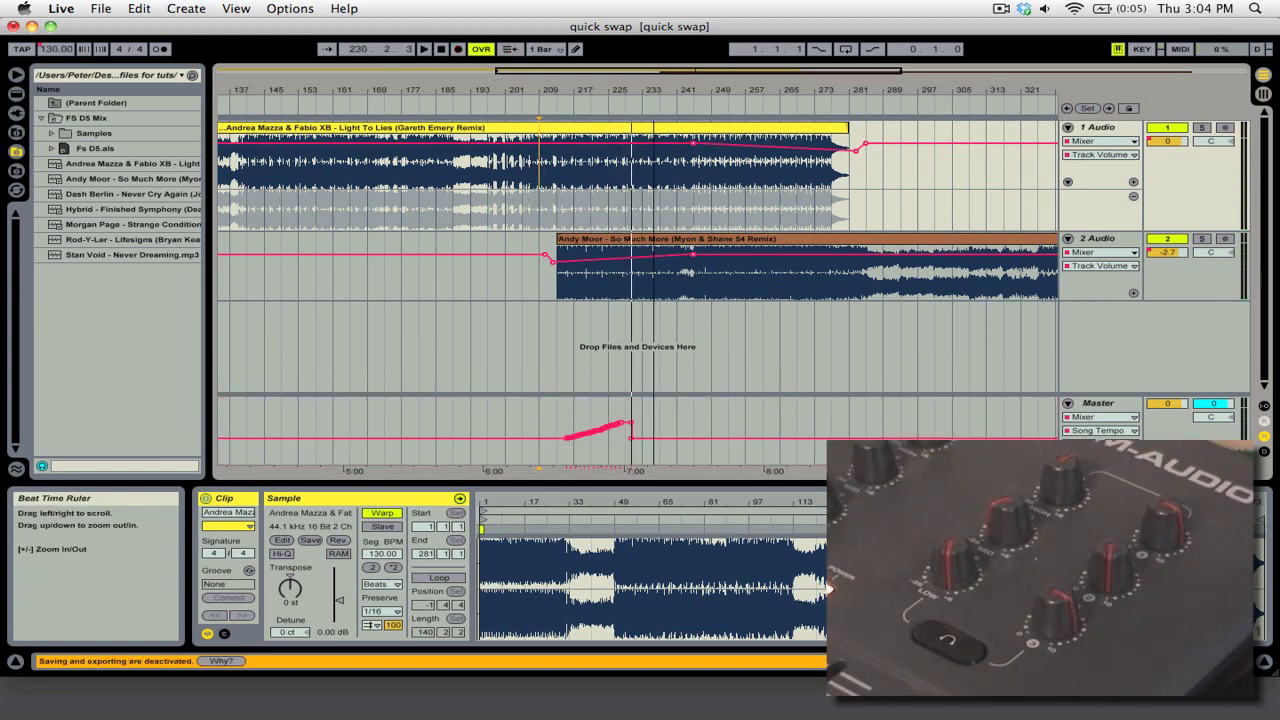
left_click_drag(633, 470, 605, 468)
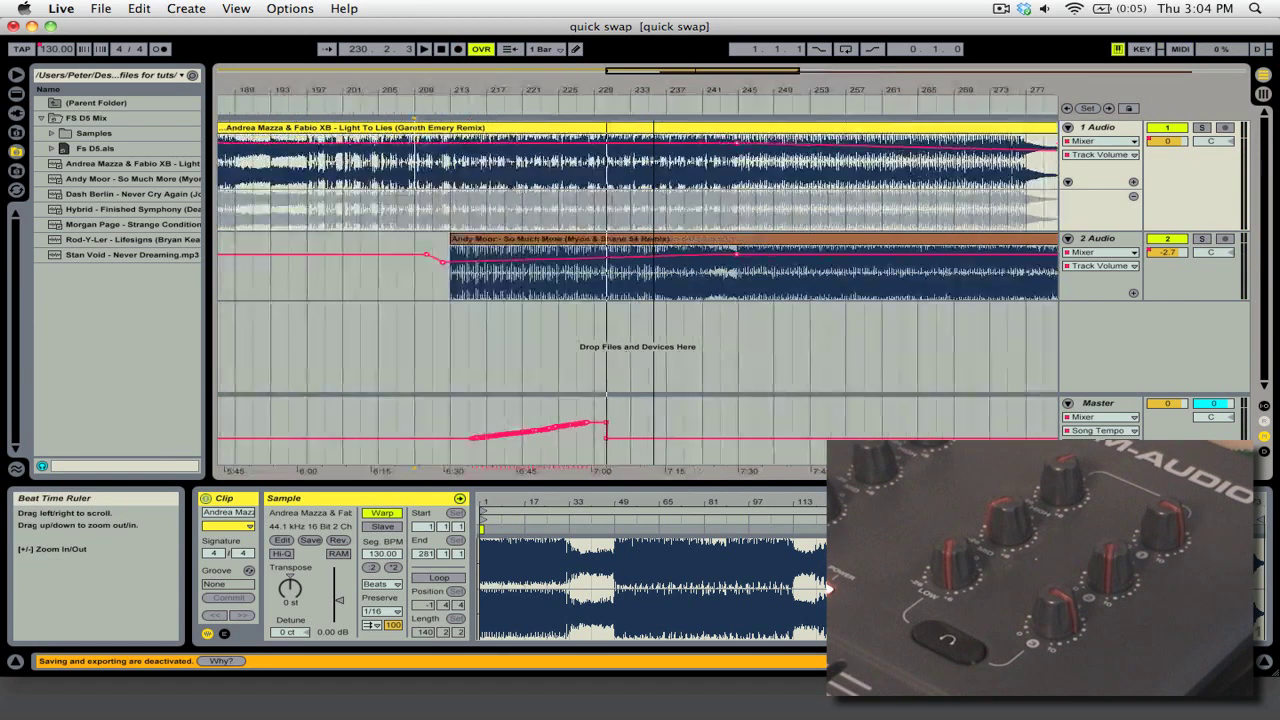
left_click(605, 437)
mouse_move(490, 434)
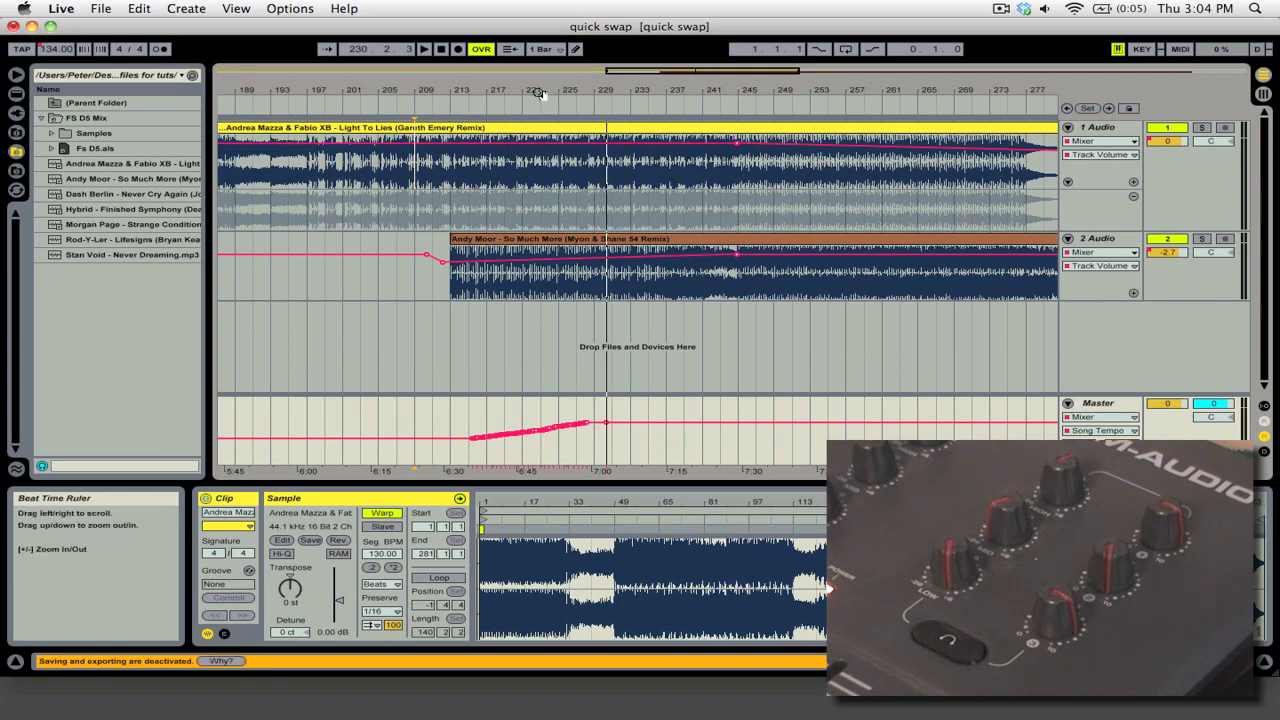
mouse_move(538, 470)
left_mouse_down()
mouse_move(538, 482)
mouse_move(538, 452)
mouse_move(538, 485)
left_mouse_up()
left_click_drag(535, 90, 534, 91)
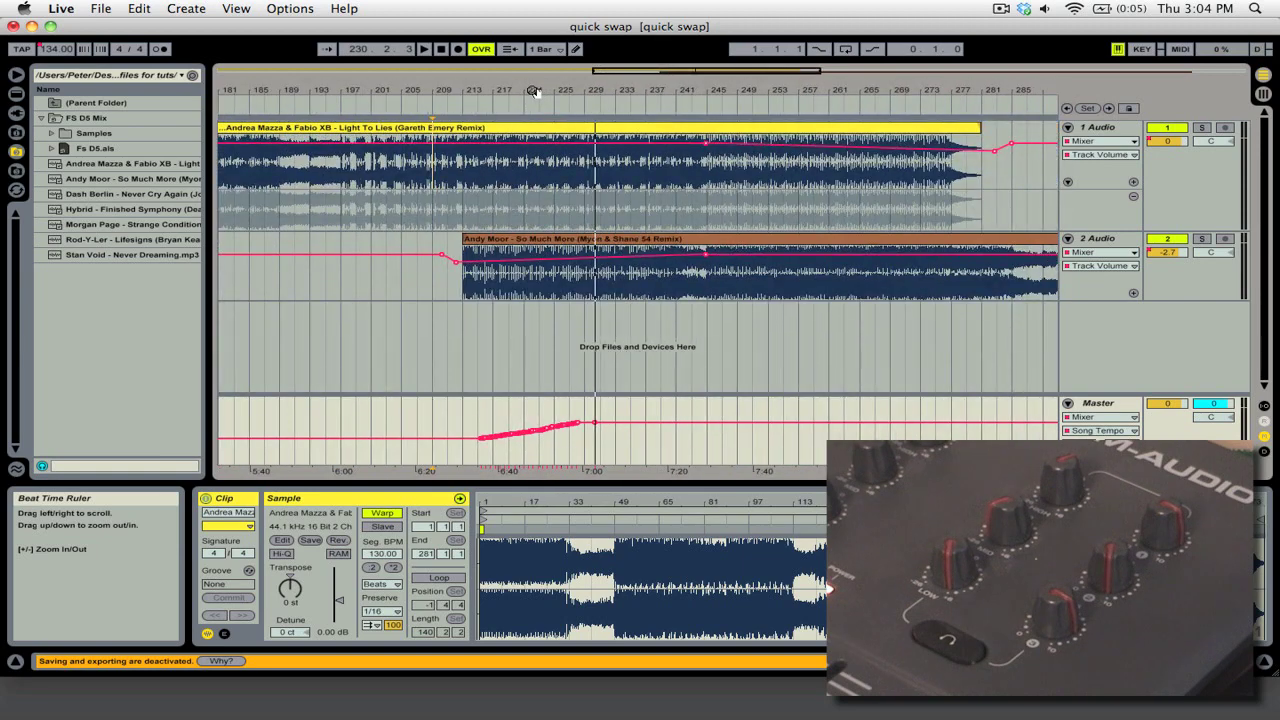